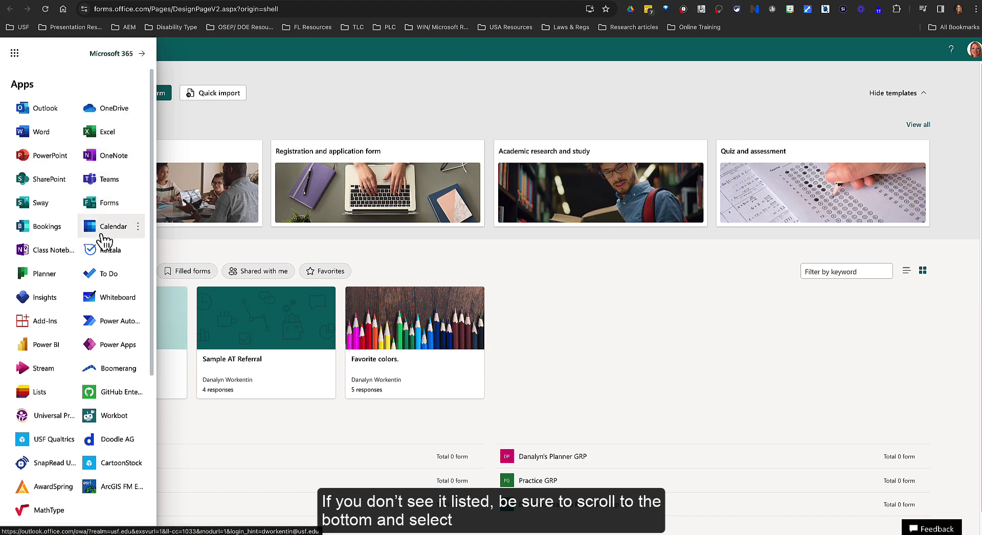
# Look through the rest of the app launcher list, close it and open the AT Follow Up form
pyautogui.scroll(-5, 104, 225)
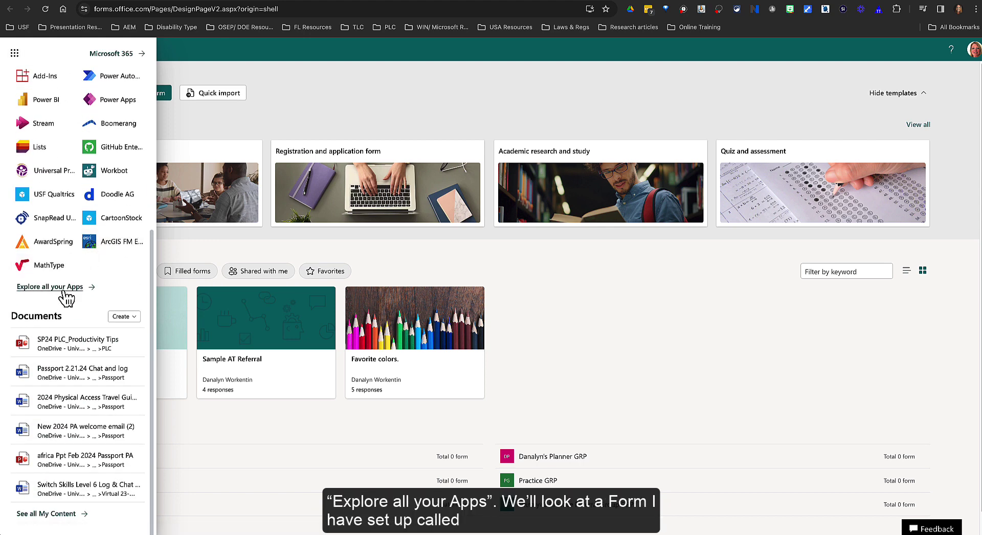
pyautogui.click(310, 105)
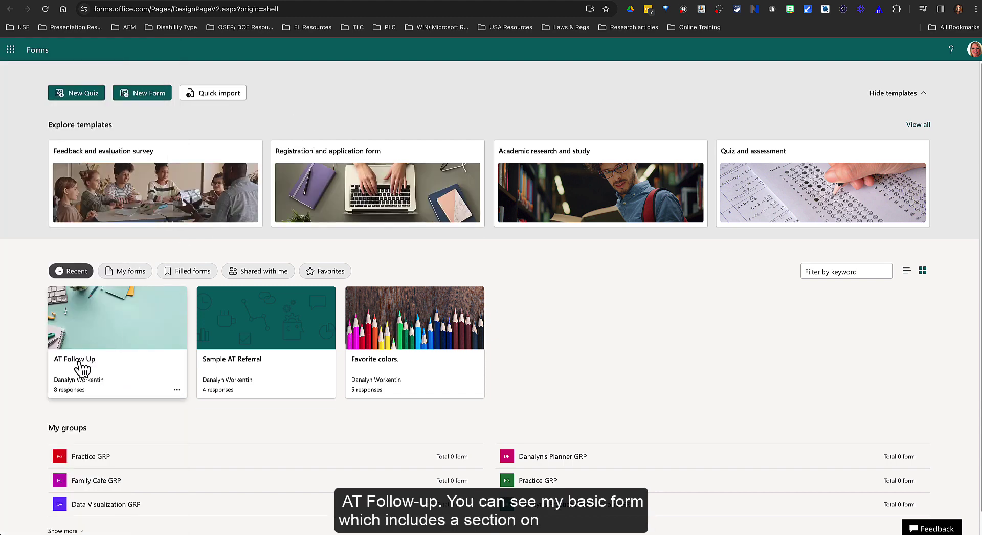
pyautogui.click(116, 315)
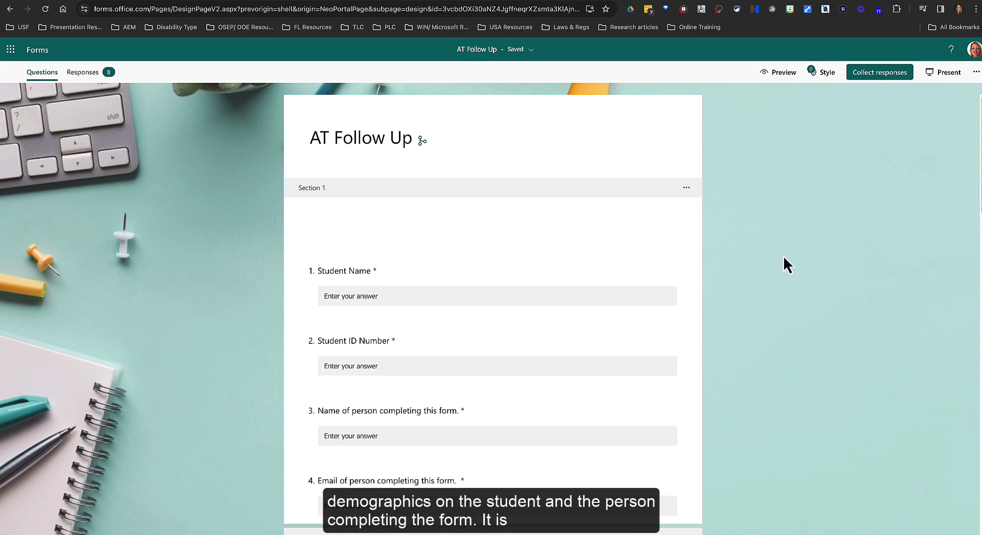
# Review the form's questions in the student details, IEP information, AT Student Outcome and AT Barriers sections
pyautogui.scroll(-3, 785, 257)
pyautogui.scroll(-8, 784, 255)
pyautogui.scroll(3, 784, 256)
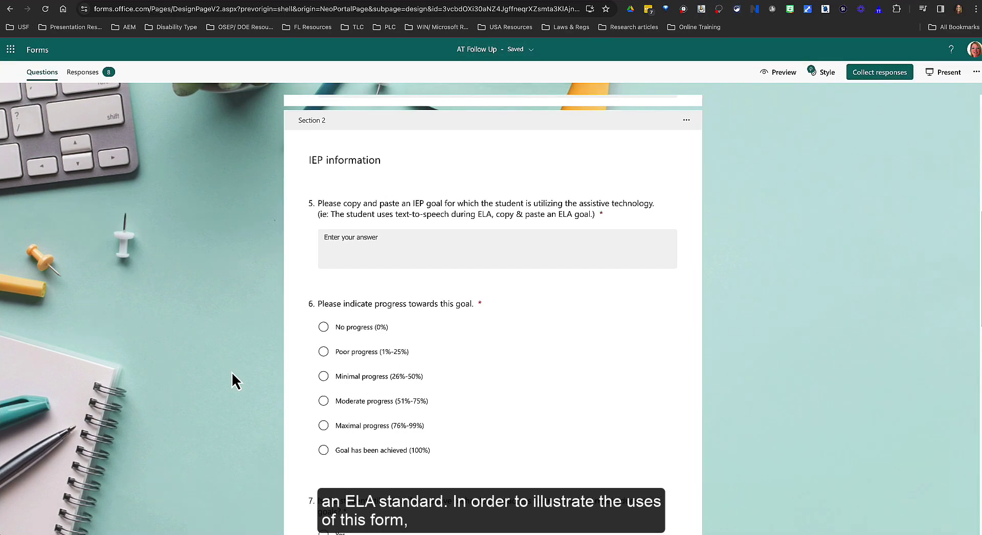
pyautogui.scroll(-4, 266, 373)
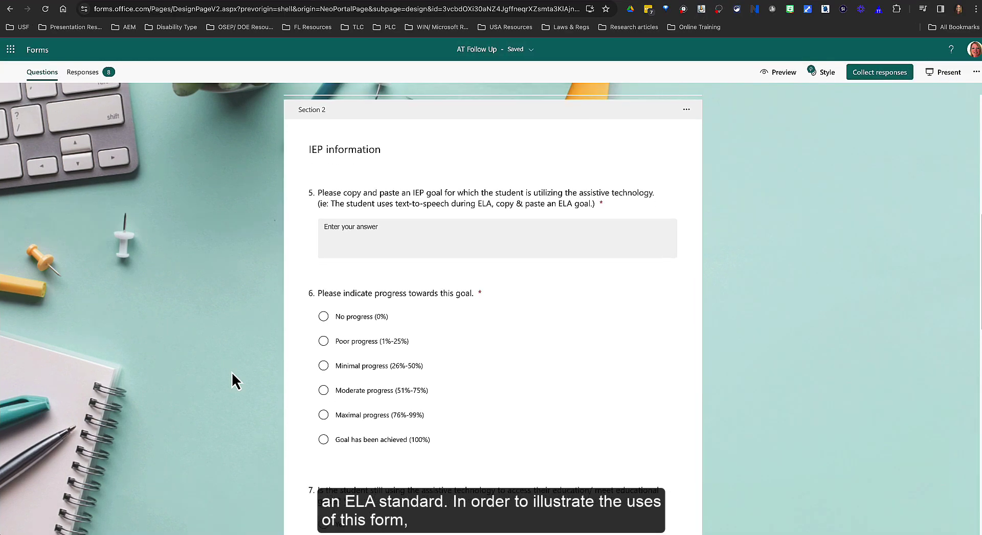
pyautogui.scroll(-5, 232, 373)
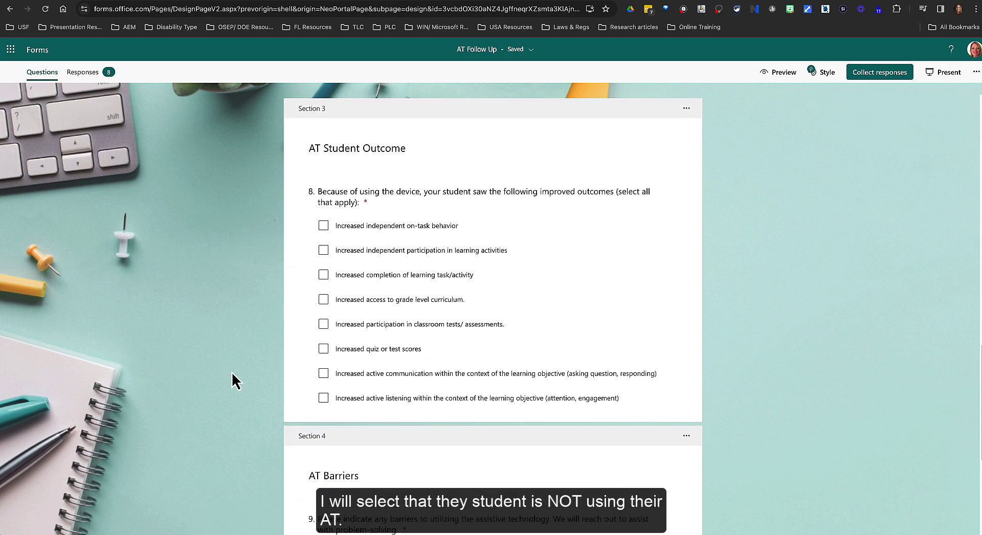
pyautogui.scroll(4, 237, 191)
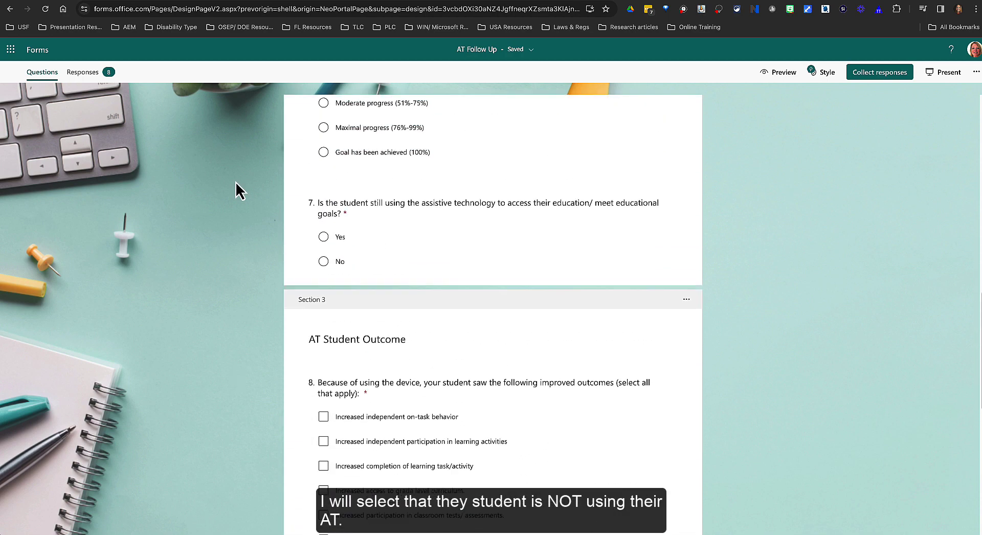
# Open the branching settings of question 7 on whether the student still uses the assistive technology
pyautogui.click(574, 215)
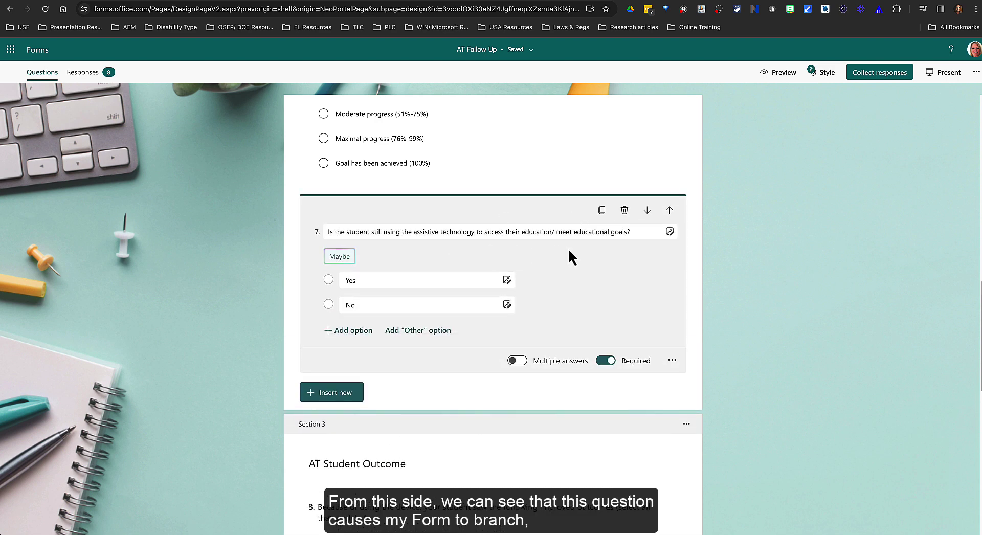
pyautogui.click(672, 361)
pyautogui.click(687, 437)
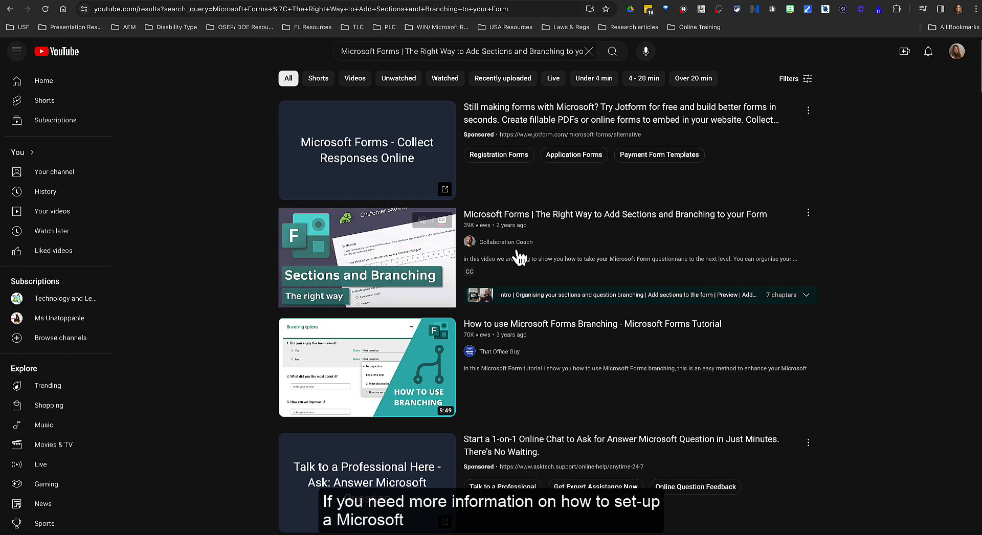
# Open the YouTube tutorial on Microsoft Forms sections and branching, and bring up the Survey section of the Productivity Tips document
pyautogui.moveTo(377, 256)
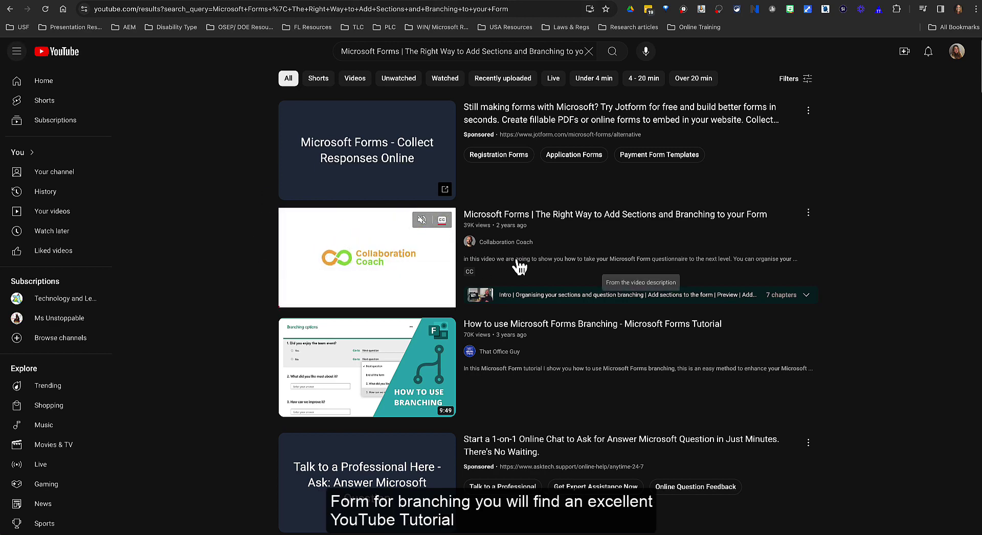
pyautogui.click(450, 248)
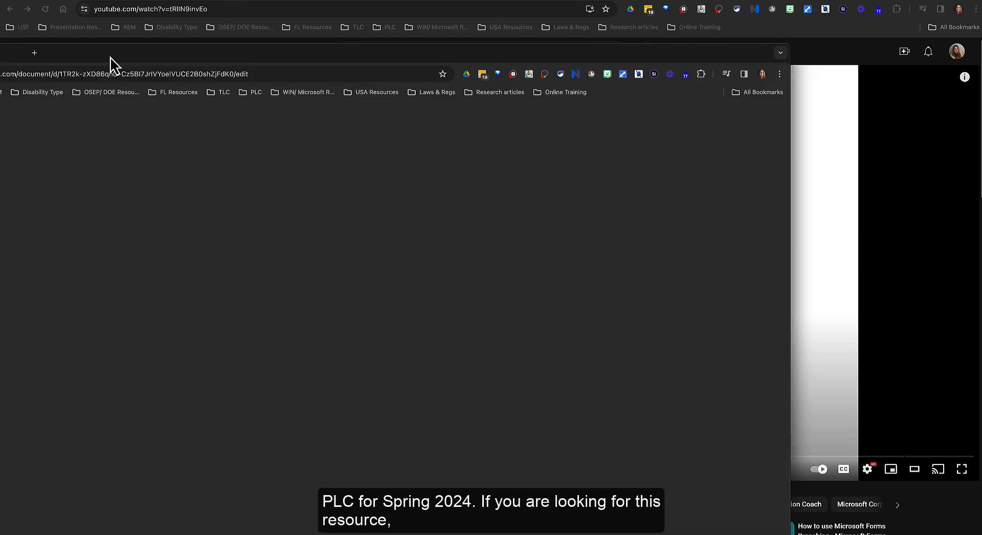
pyautogui.moveTo(109, 62); pyautogui.dragTo(552, 60)
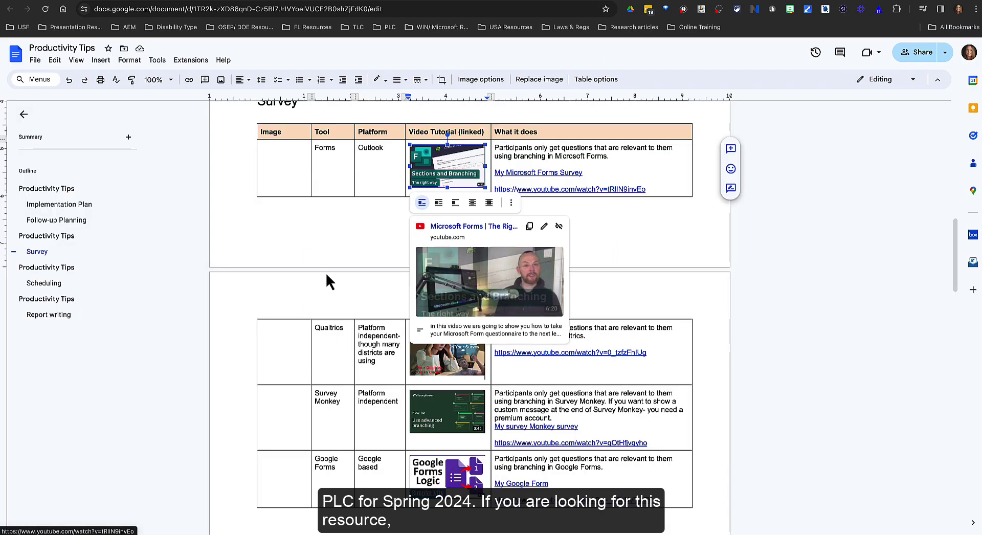
pyautogui.scroll(1, 272, 275)
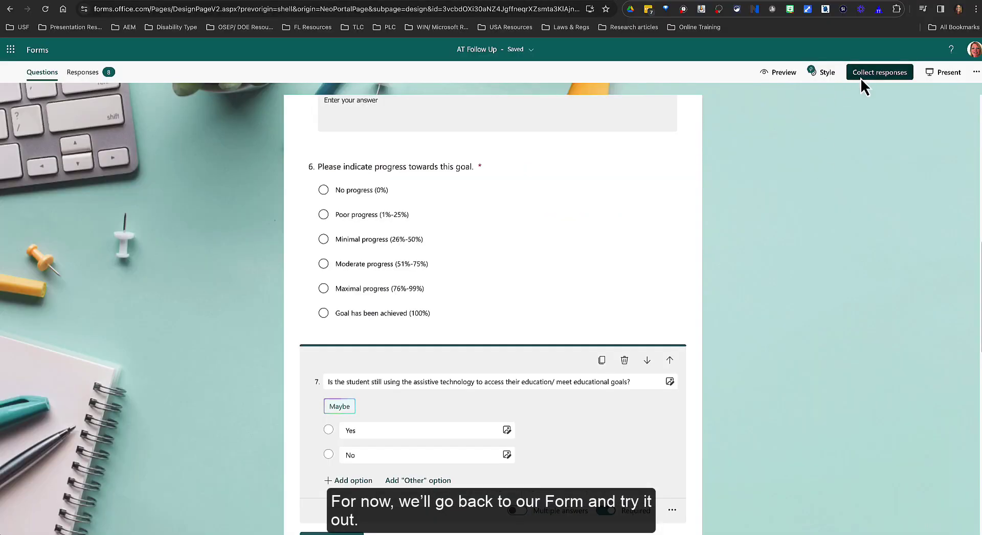
# Copy the AT Follow Up form's response link with access for anyone
pyautogui.click(862, 77)
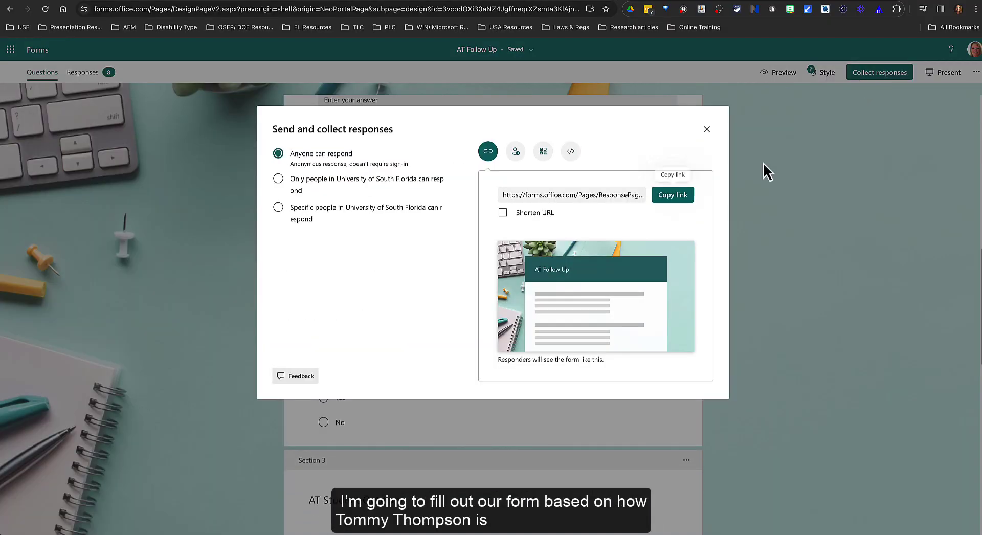
pyautogui.click(679, 200)
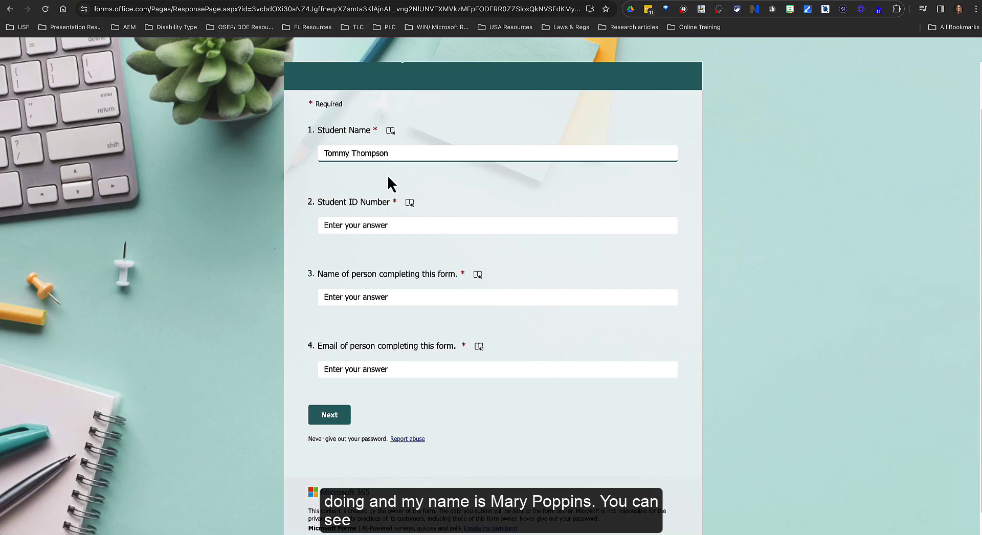
# Fill in the student's ID number and the name of the person completing the response form
pyautogui.click(377, 223)
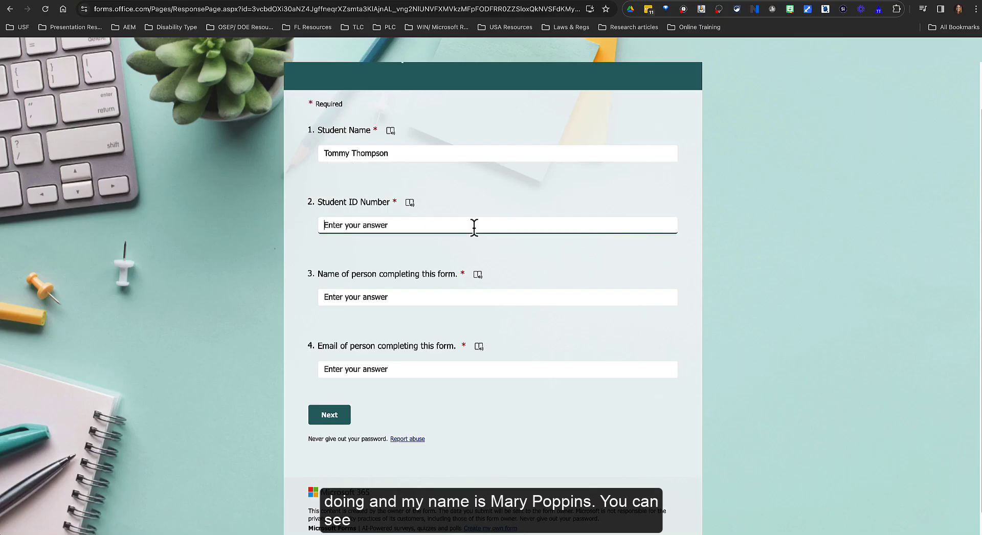
pyautogui.write('985201')
pyautogui.click(417, 297)
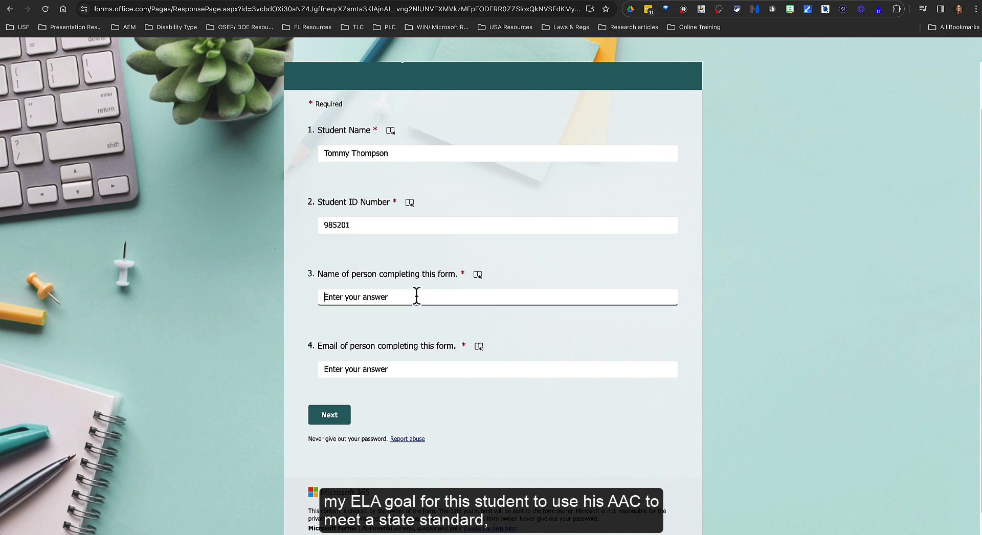
pyautogui.write('Mary Poppins')
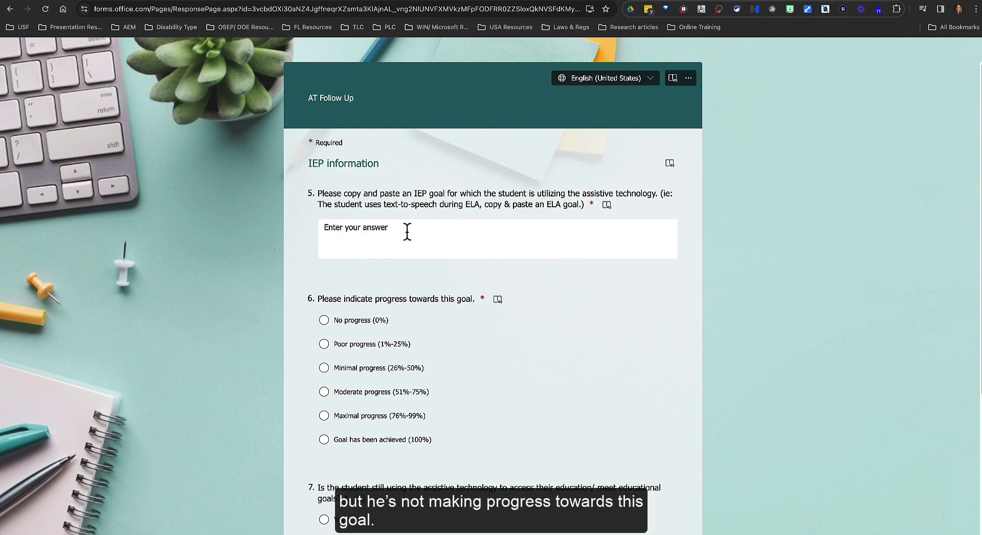
# Enter the IEP goal on using academic vocabulary with the eye-gaze AAC device and rate it Poor progress (1%-25%)
pyautogui.click(387, 229)
pyautogui.write('When presented with structured speaking opportunities related to classroom discussions or presentations, the student will incorporate grade-level academic vocabulary into their spoken responses using the AAC device with eye-gaze access, with at least 80% accuracy during classroom observations conducted over three consecutive weeks.')
pyautogui.scroll(-1, 516, 387)
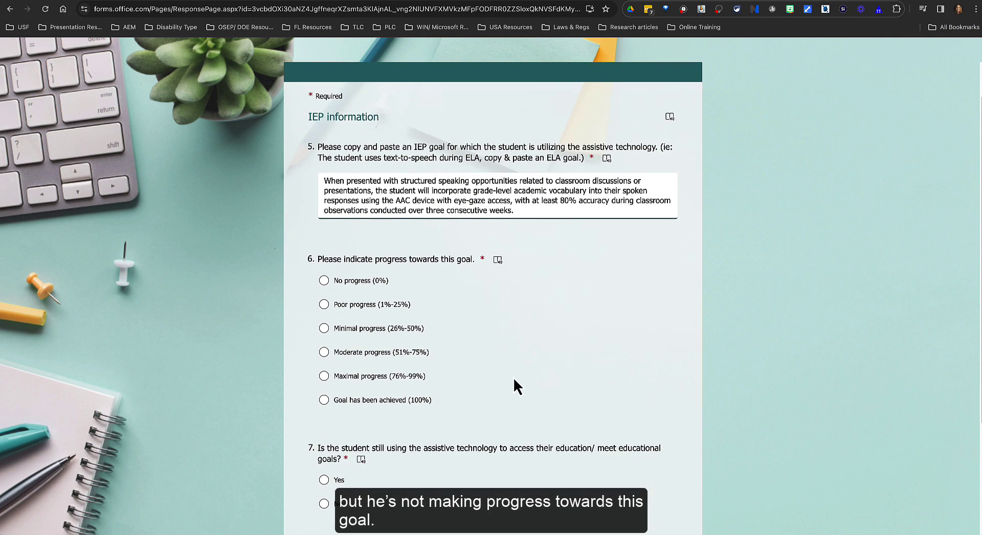
pyautogui.click(324, 304)
# Answer No to continued use of the assistive technology and submit the form with Broken/ not working as the barrier
pyautogui.scroll(-3, 556, 422)
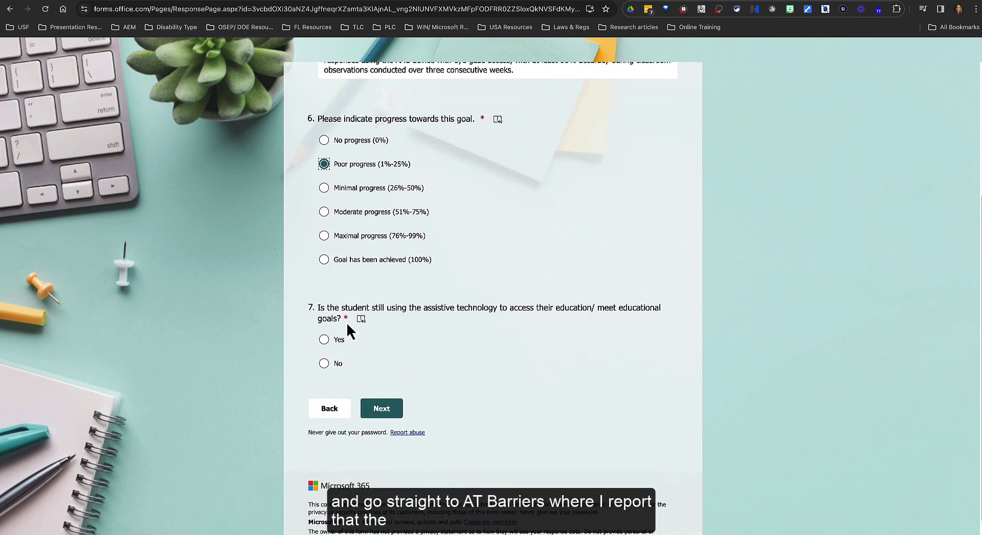
pyautogui.click(324, 364)
pyautogui.click(376, 408)
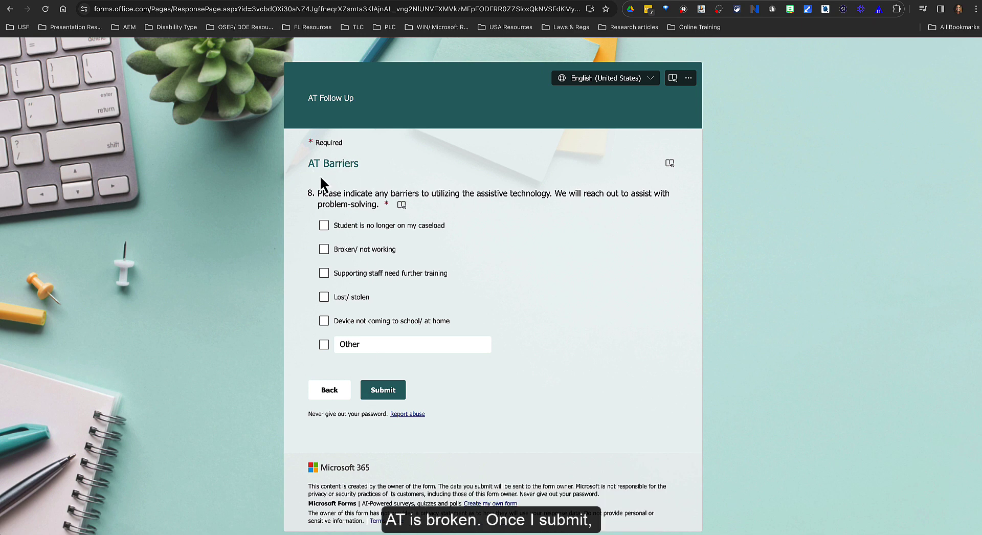
pyautogui.click(325, 251)
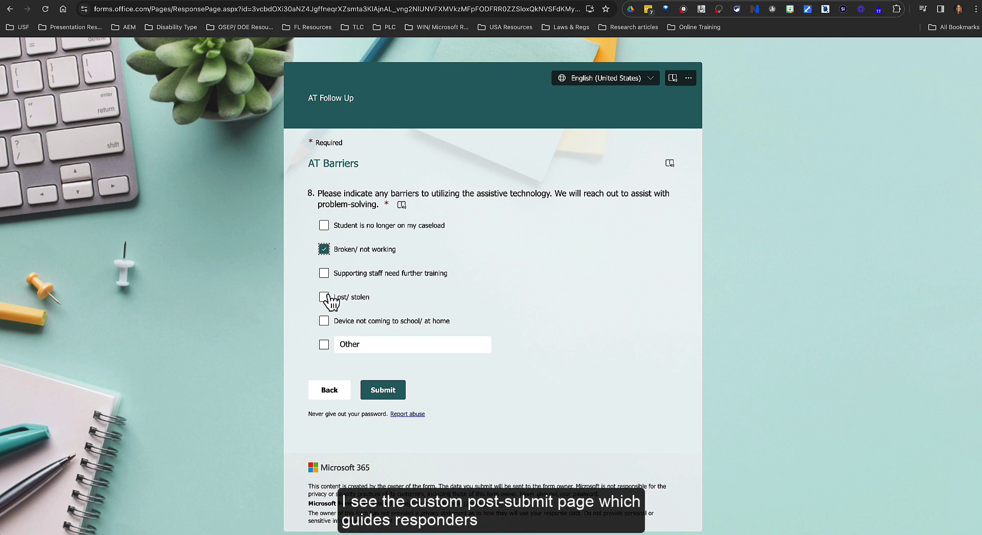
pyautogui.click(384, 391)
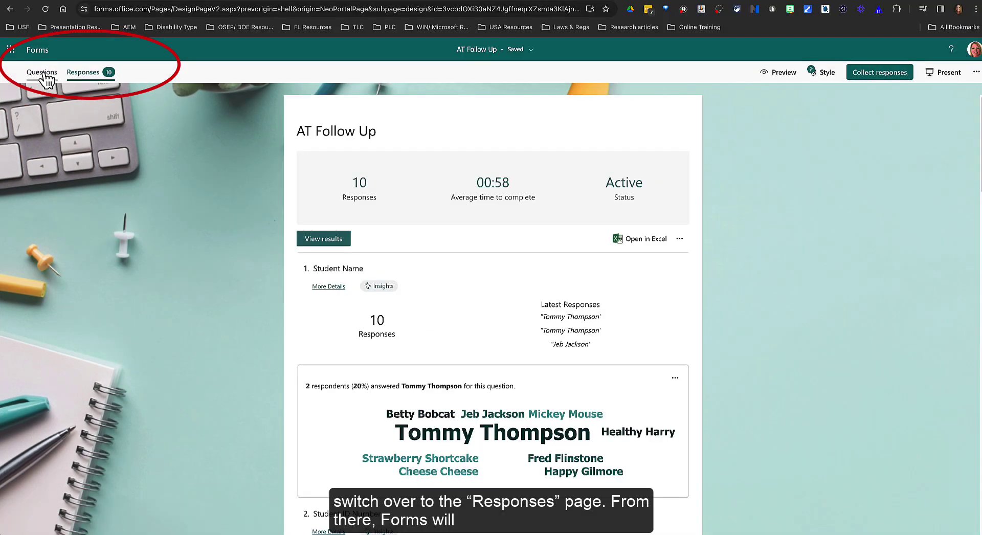
# Go to the AT Follow Up form's responses and open them in Excel
pyautogui.click(44, 73)
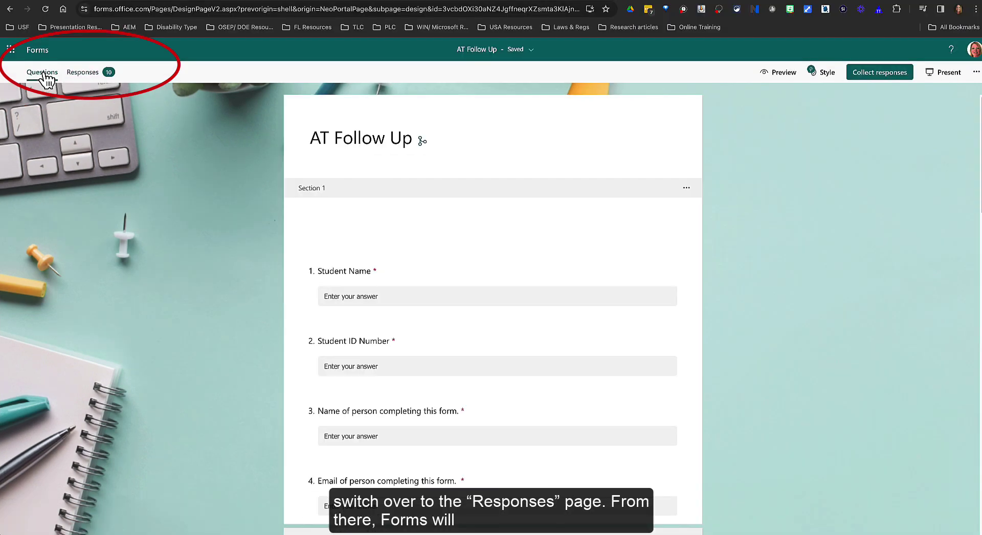
pyautogui.click(81, 72)
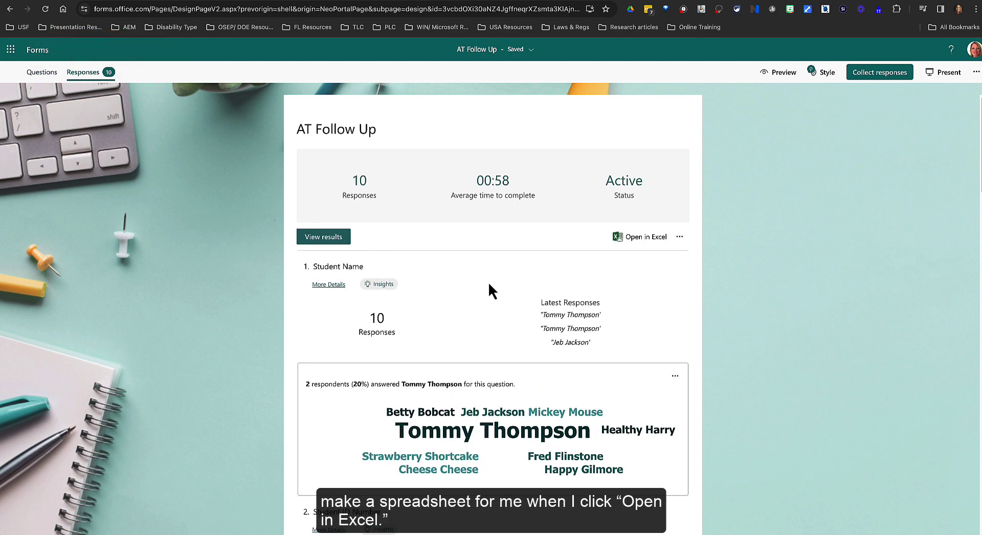
pyautogui.click(655, 244)
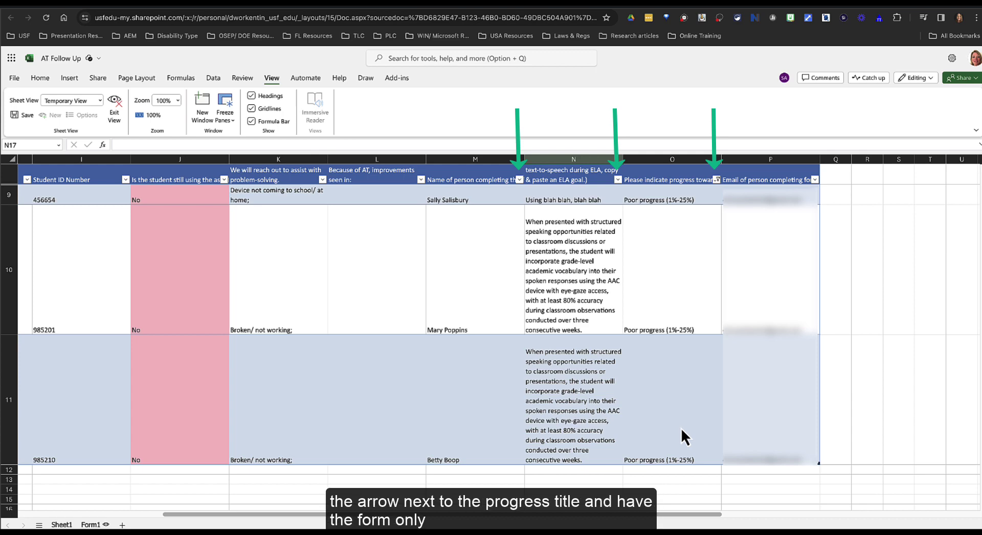
# Set the progress column's filter to only Poor progress (1%-25%), and reselect all its values to show every response
pyautogui.click(716, 179)
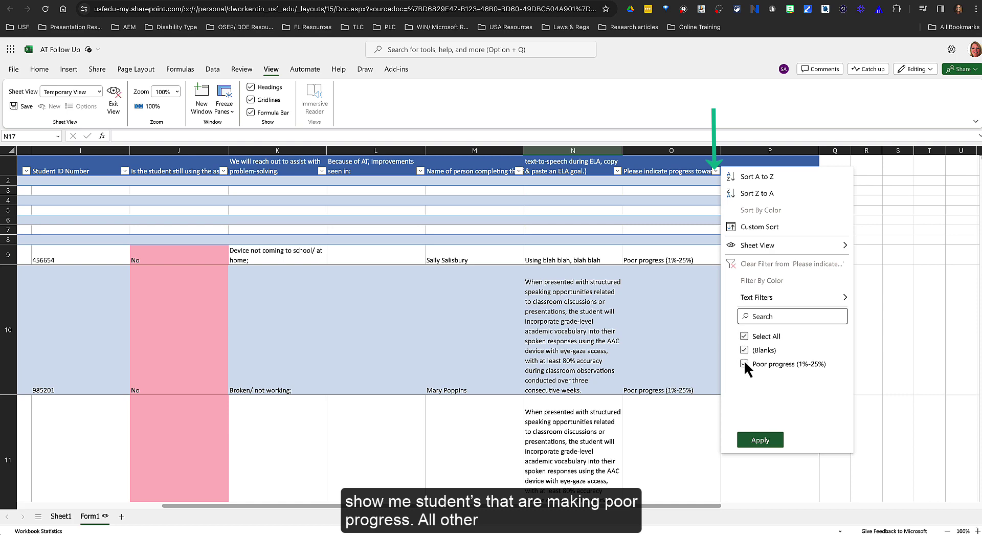
pyautogui.click(744, 336)
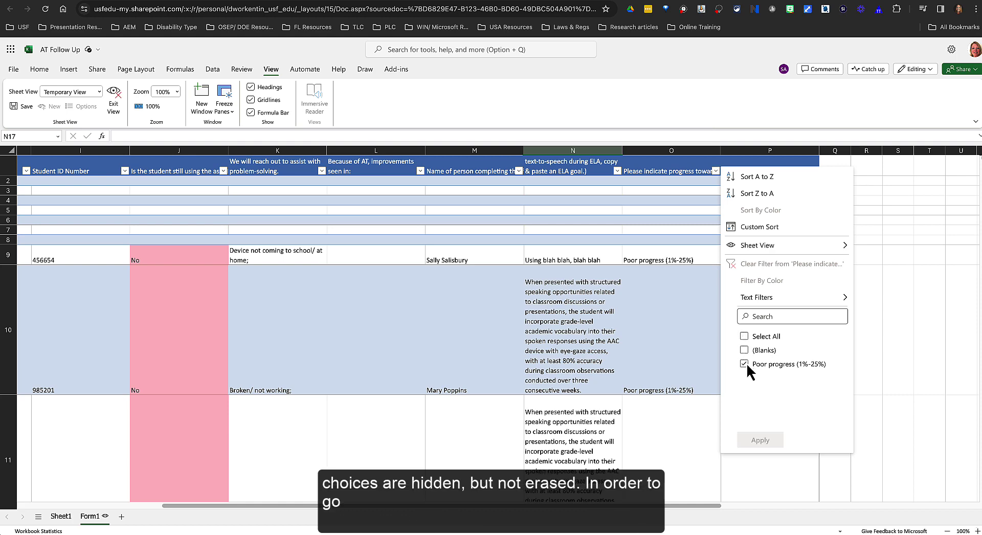
pyautogui.click(745, 363)
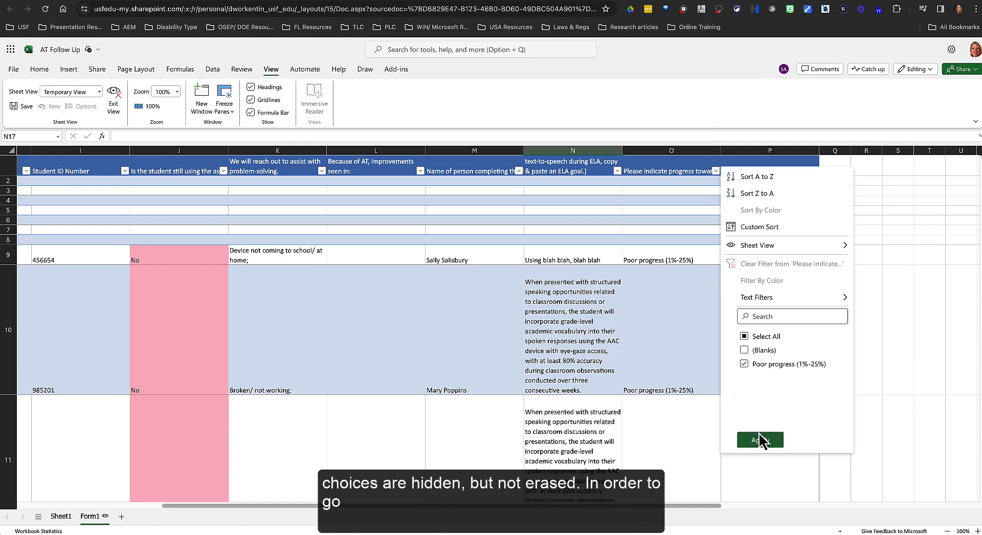
pyautogui.click(736, 341)
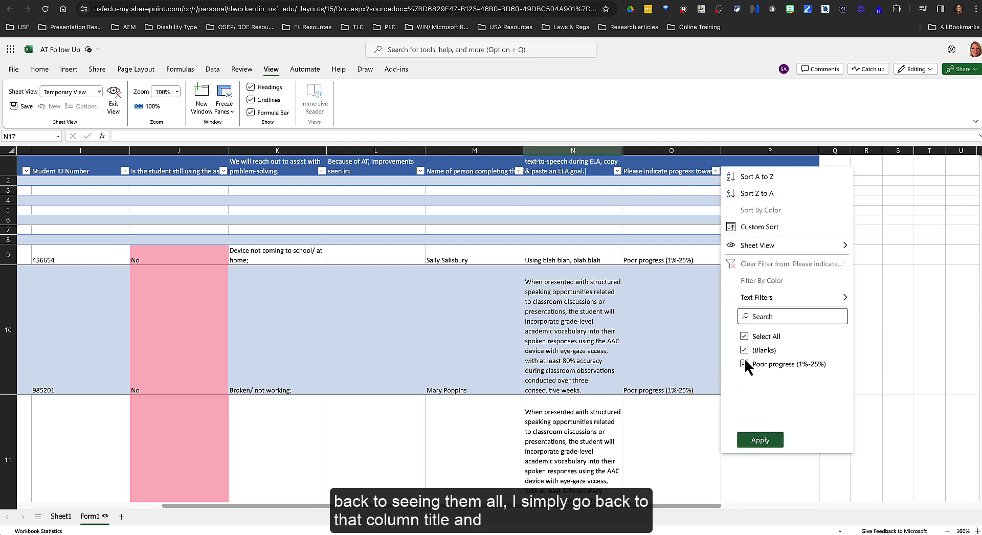
pyautogui.click(761, 440)
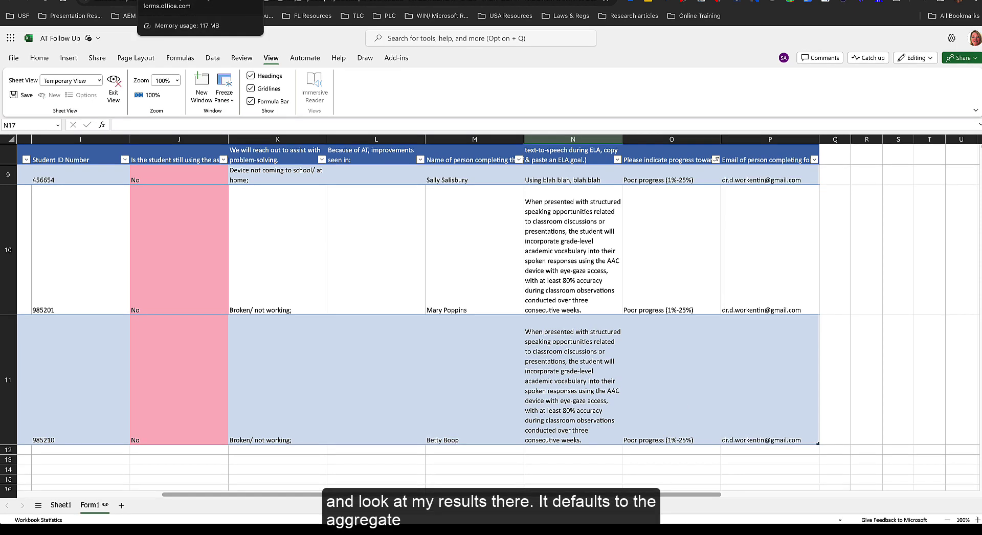
# Return to the Forms response summary and examine the aggregate charts for goal progress and continued assistive technology use
pyautogui.click(209, 1)
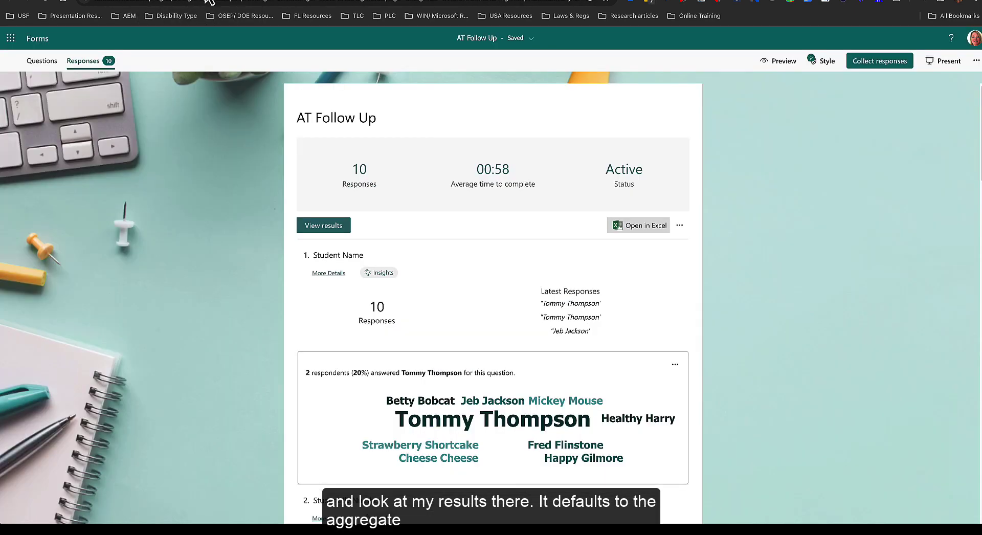
pyautogui.scroll(-12, 318, 318)
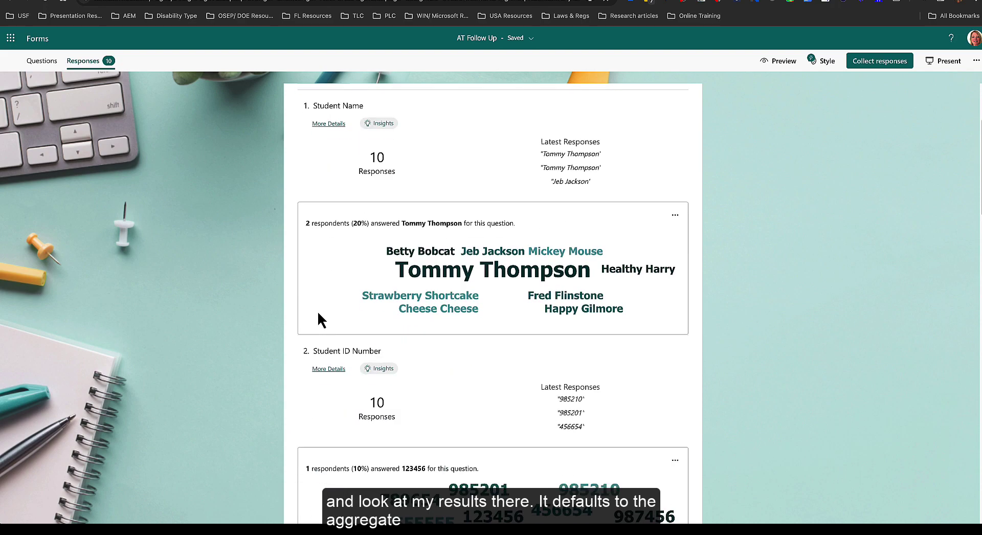
pyautogui.scroll(-13, 317, 311)
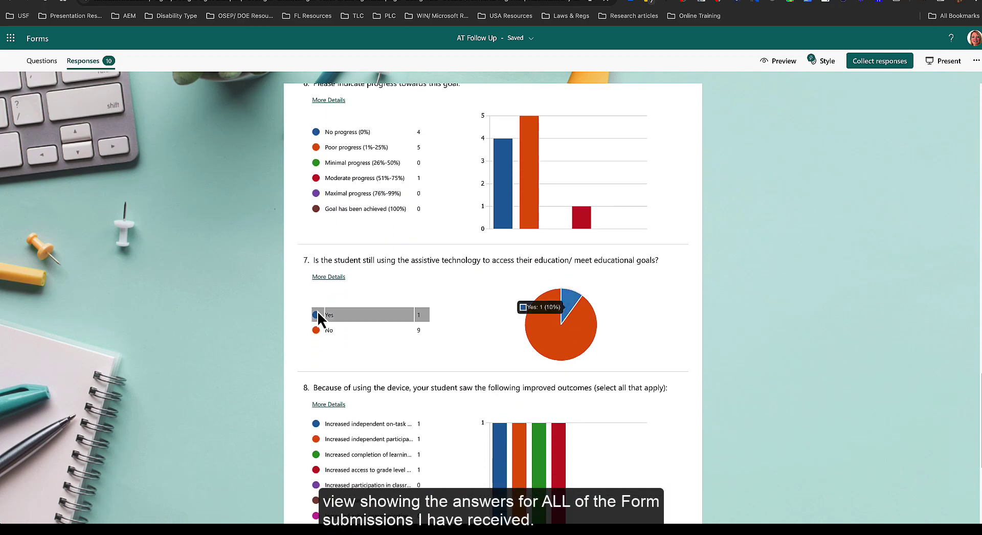
pyautogui.scroll(1, 318, 313)
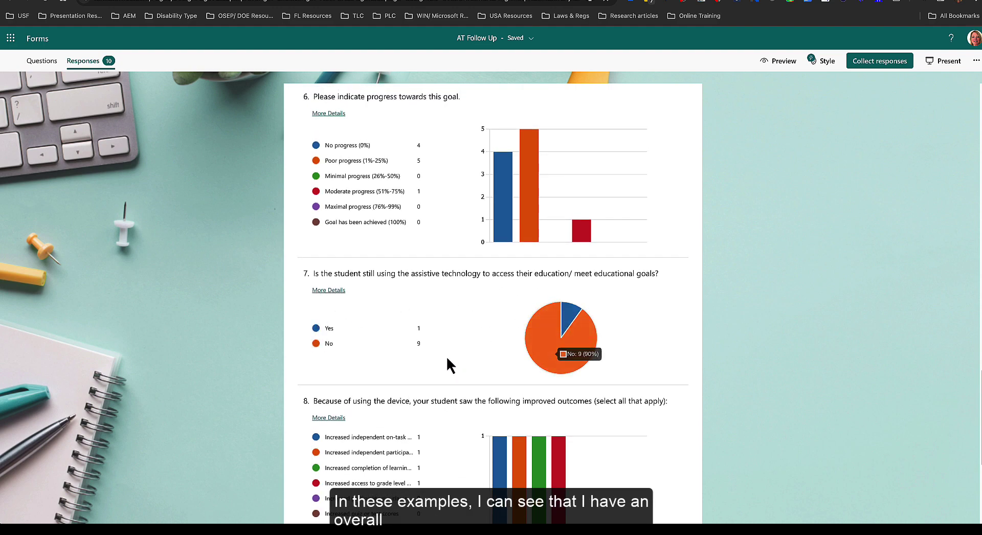
# Examine the response charts for continued assistive technology use, improved outcomes and barriers to utilizing the assistive technology
pyautogui.moveTo(395, 348)
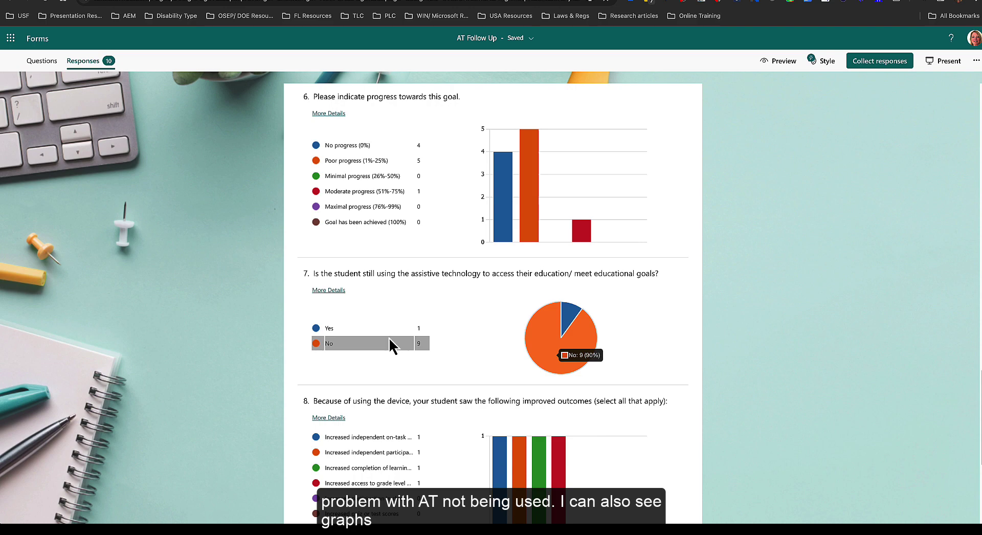
pyautogui.scroll(-1, 382, 355)
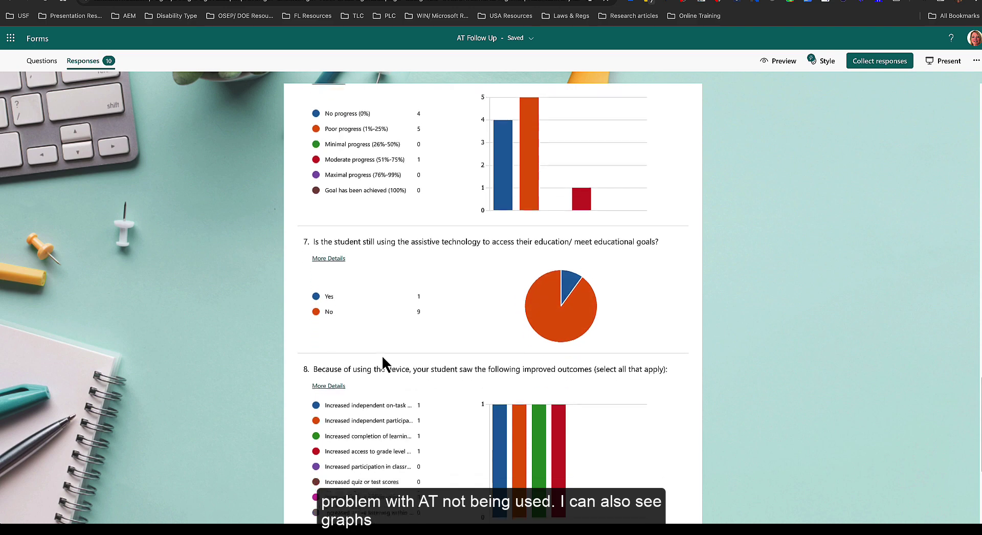
pyautogui.scroll(-2, 368, 463)
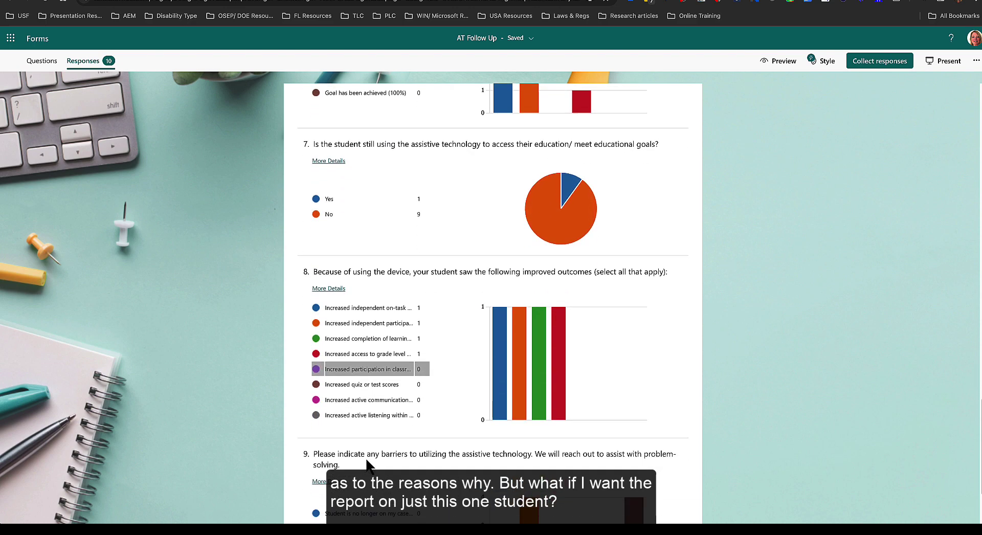
pyautogui.scroll(-1, 368, 463)
pyautogui.scroll(-1, 366, 460)
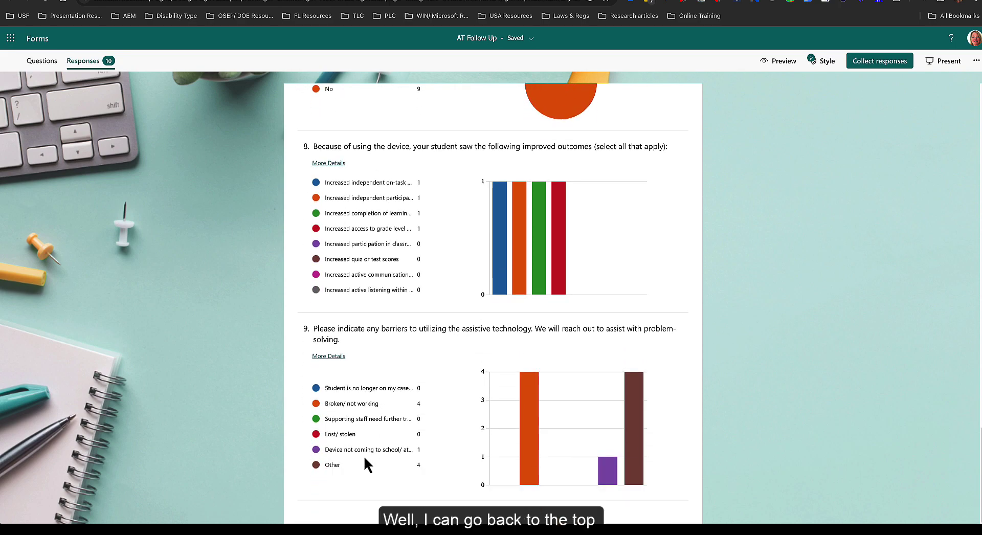
# Return to the start of the response summary and open the individual results for respondent 10
pyautogui.scroll(15, 330, 331)
pyautogui.scroll(10, 330, 331)
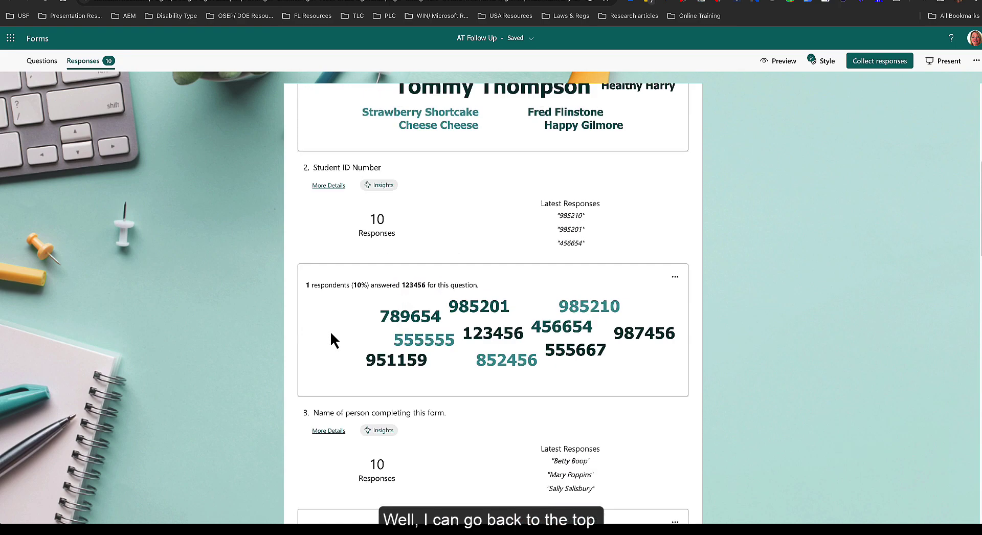
pyautogui.click(339, 227)
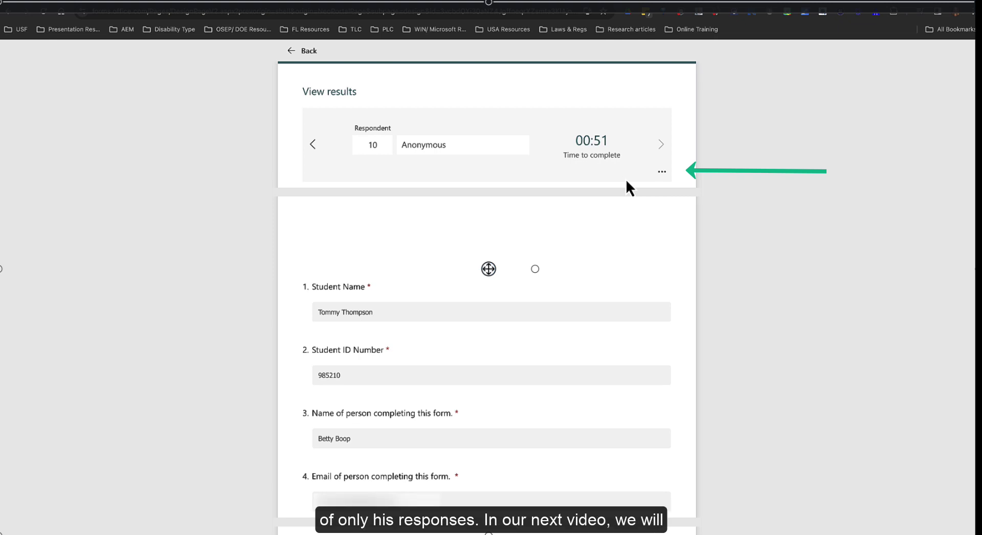
# Review the print preview of respondent 10's response without saving it, and return to the AT Follow Up workbook in Excel
pyautogui.click(662, 172)
pyautogui.click(669, 207)
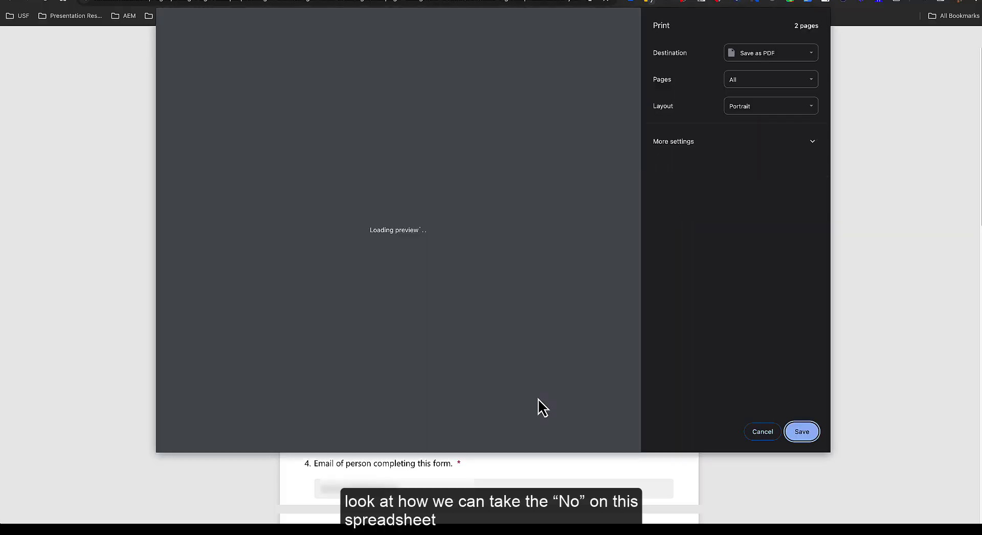
pyautogui.scroll(-8, 384, 271)
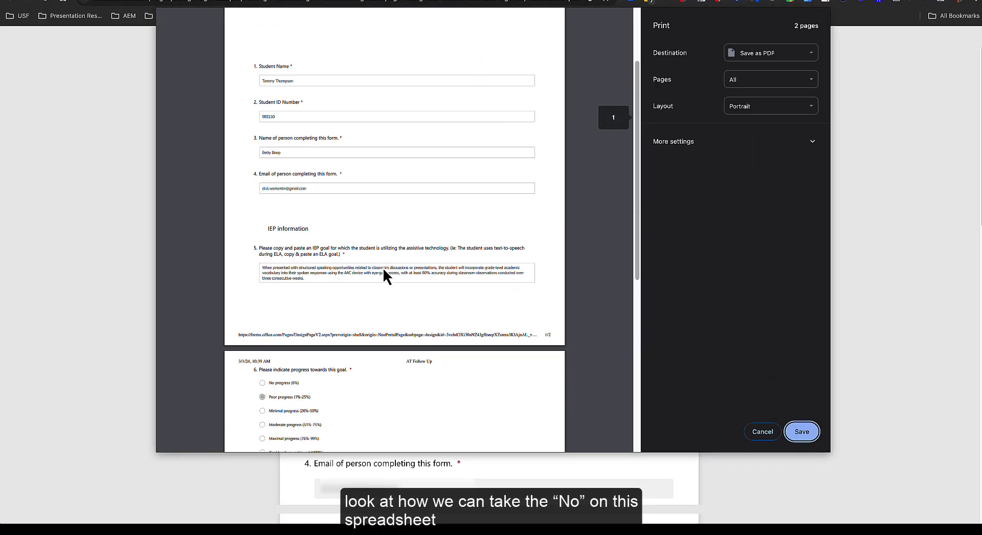
pyautogui.scroll(-2, 387, 277)
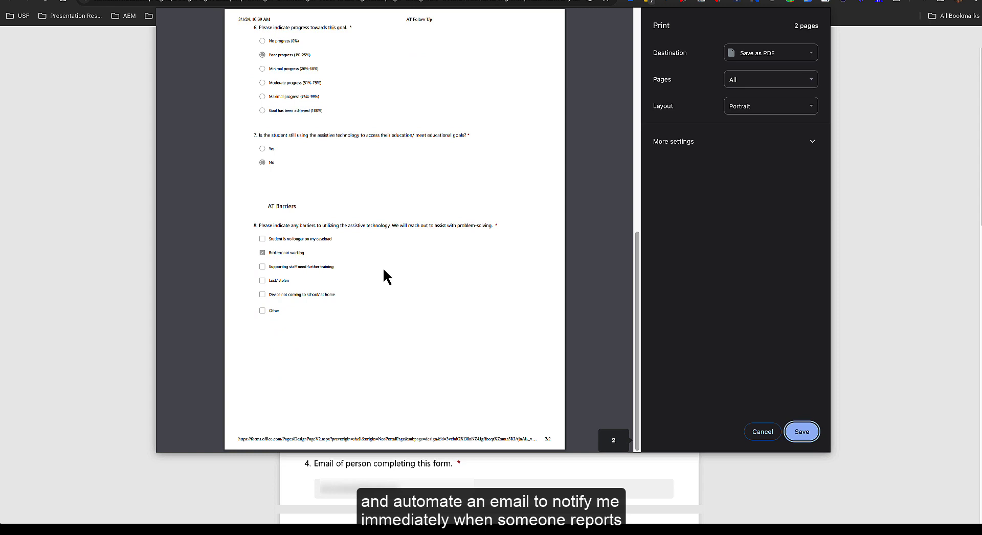
pyautogui.click(763, 432)
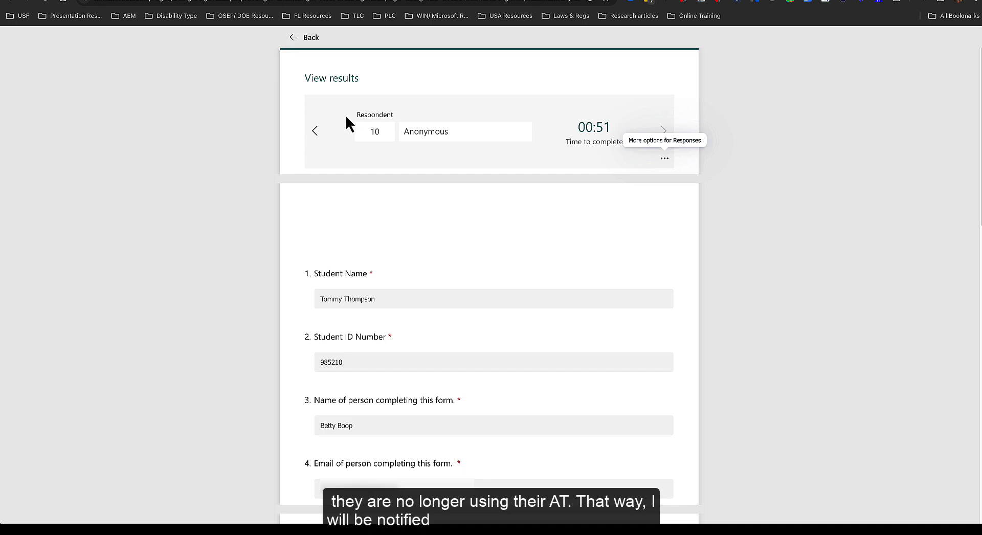
pyautogui.hotkey('ctrl', 'Tab')
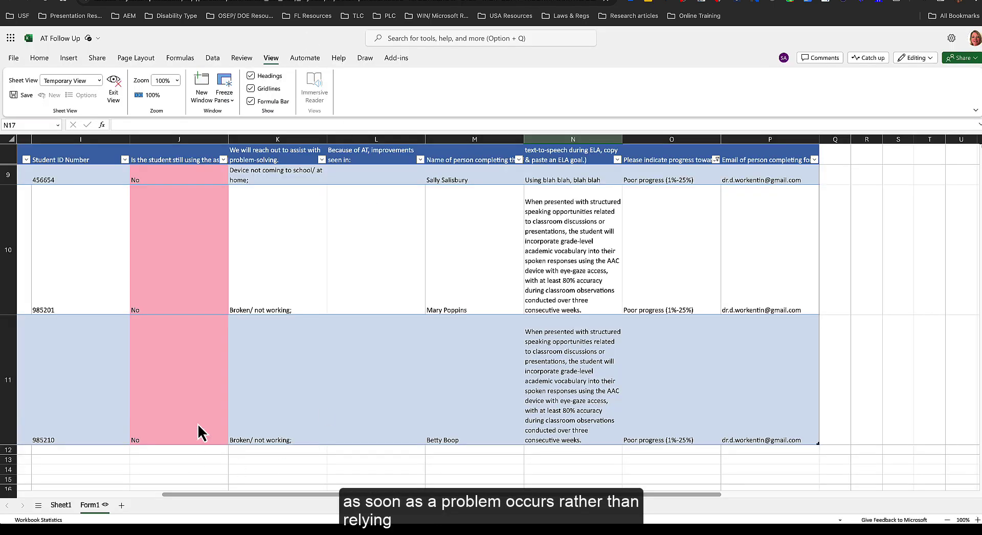